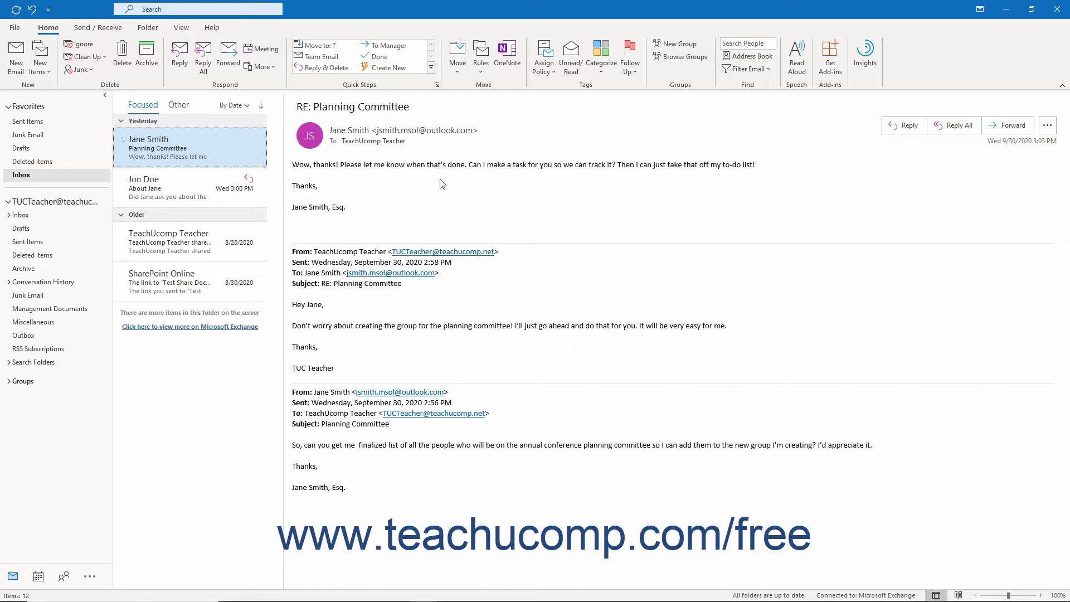
- Give the 3:03 PM Planning Committee message a custom Reply flag, starting and due Thursday, October 1, 2020
{"action": "left_click", "coordinate": [123, 141]}
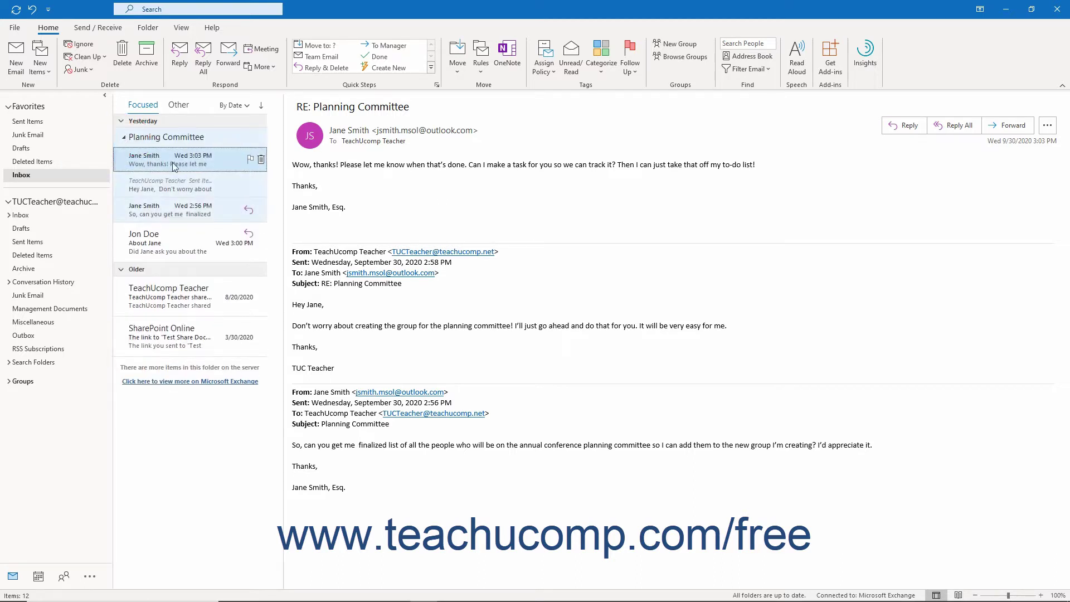
{"action": "left_click", "coordinate": [187, 164]}
{"action": "left_click", "coordinate": [628, 73]}
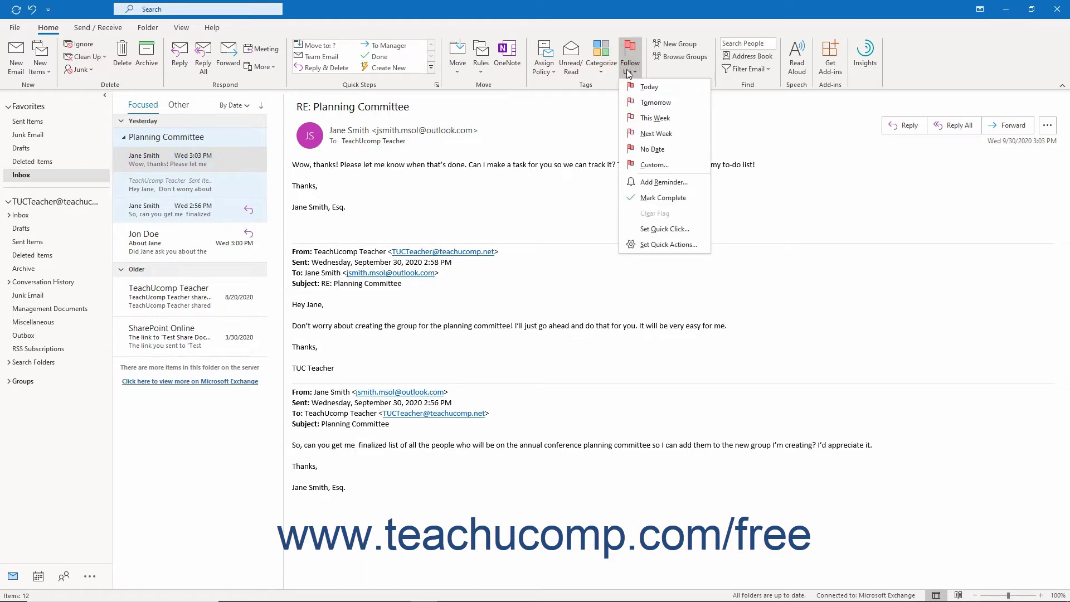
{"action": "left_click", "coordinate": [653, 165]}
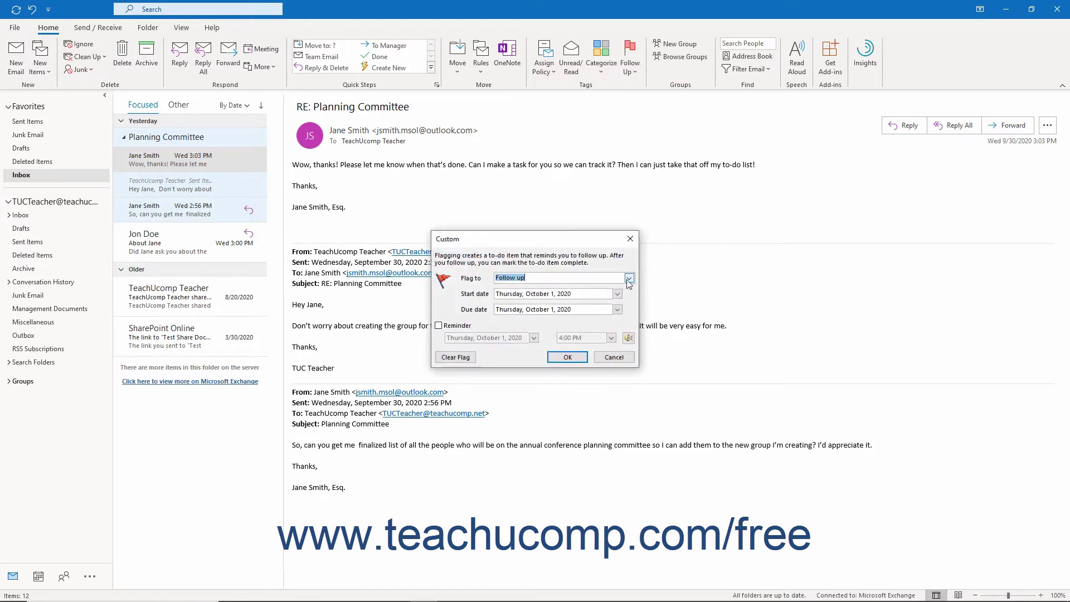
{"action": "left_click", "coordinate": [629, 278]}
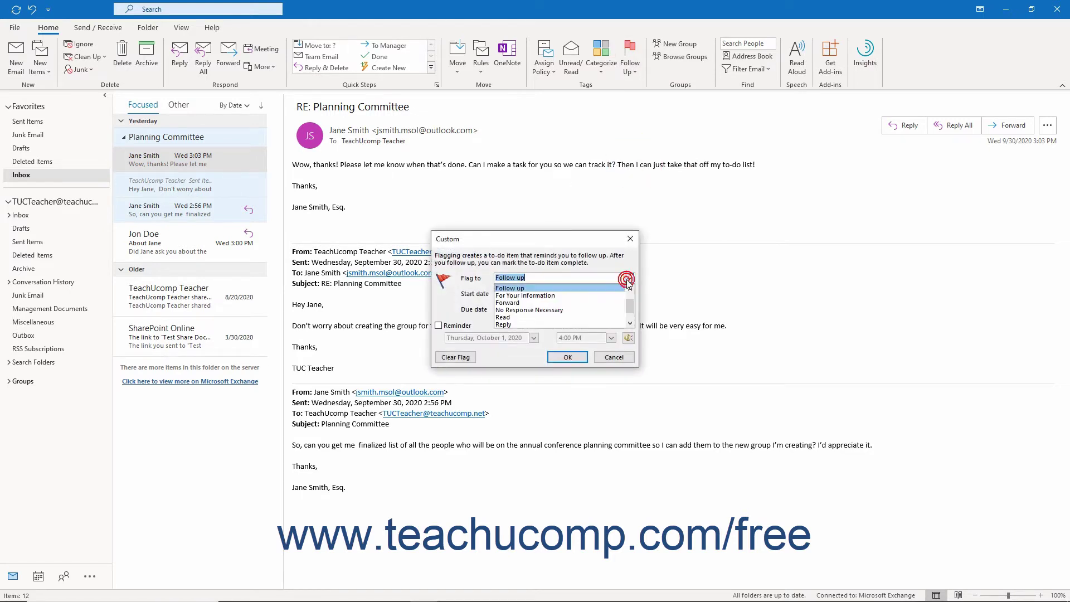
{"action": "left_click", "coordinate": [571, 324]}
{"action": "left_click", "coordinate": [568, 357]}
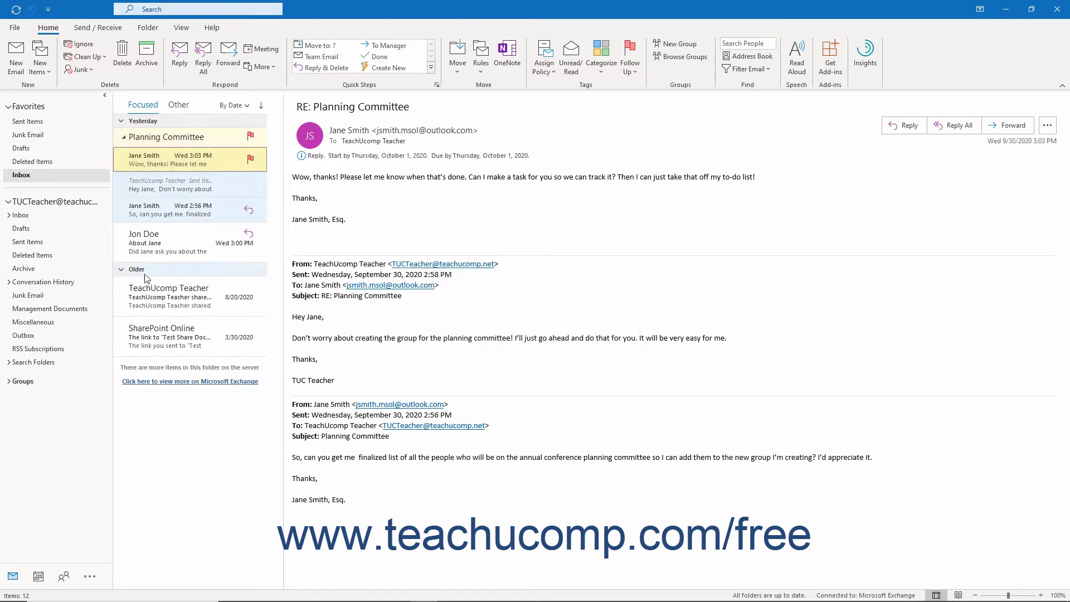
- Flag the About Jane message for follow-up due Tomorrow, Friday, October 2, 2020
{"action": "left_click", "coordinate": [126, 238]}
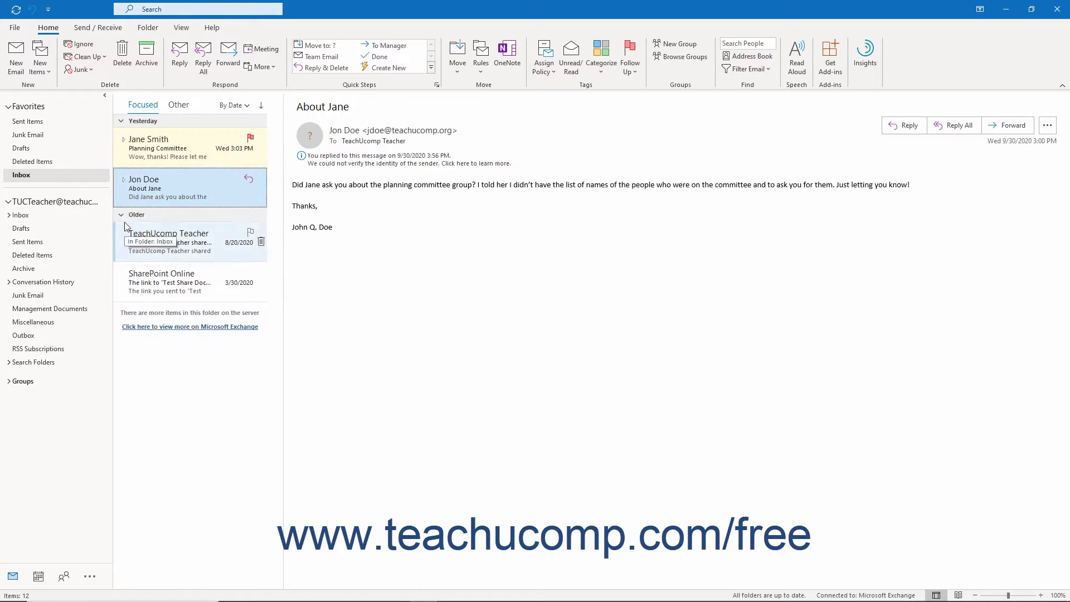
{"action": "left_click", "coordinate": [124, 180]}
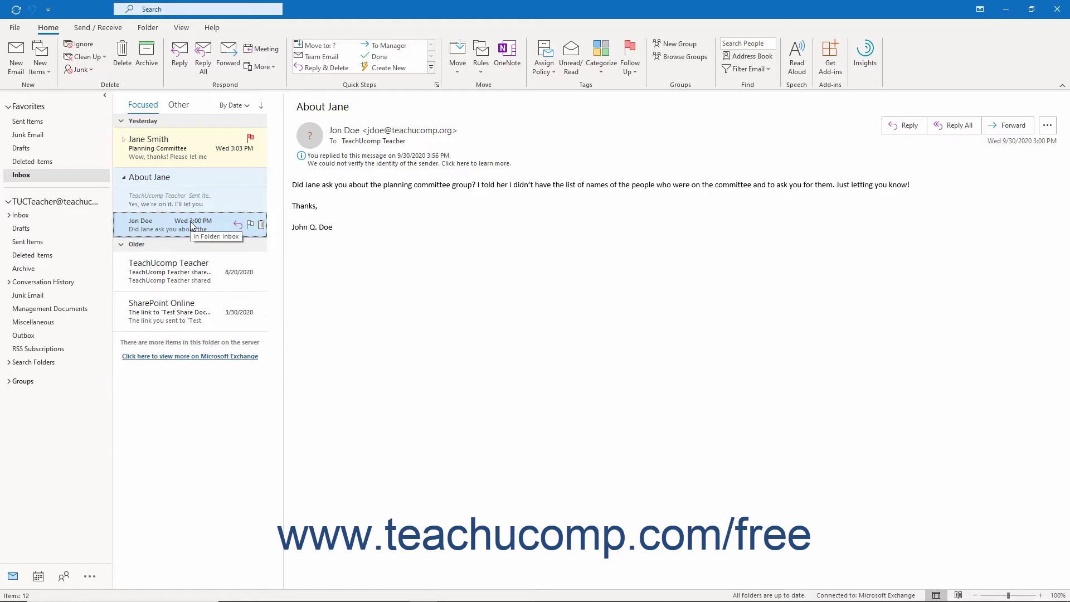
{"action": "left_click", "coordinate": [251, 224]}
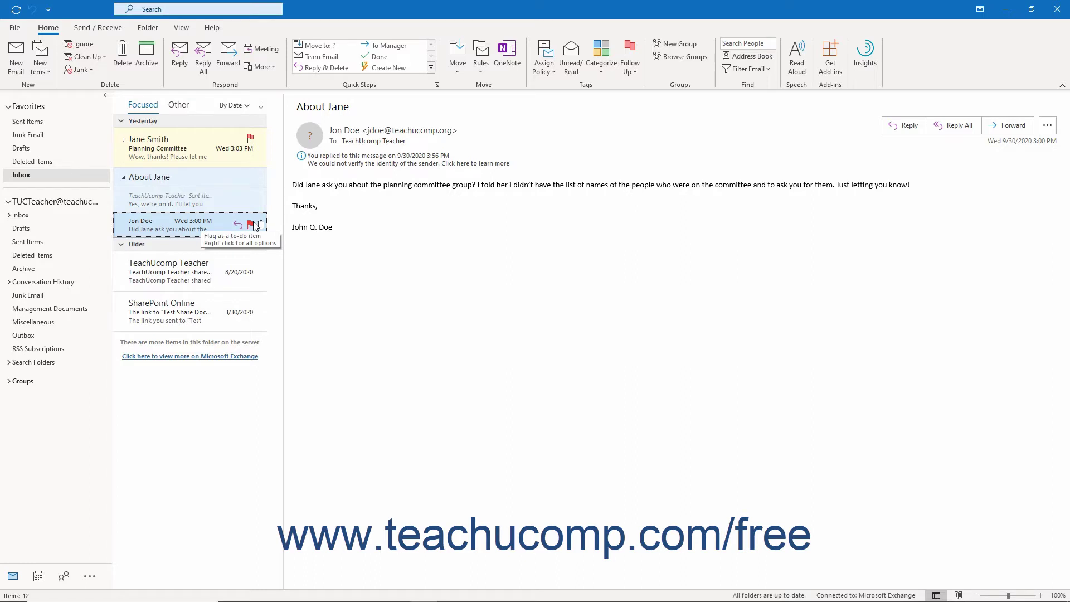
{"action": "left_click", "coordinate": [252, 224]}
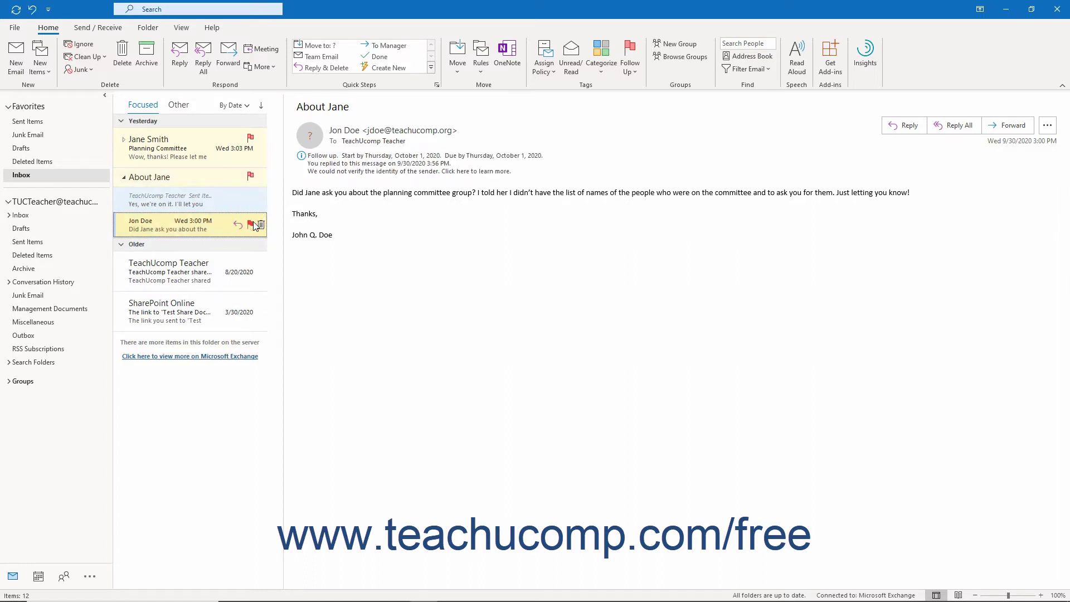
{"action": "right_click", "coordinate": [253, 225]}
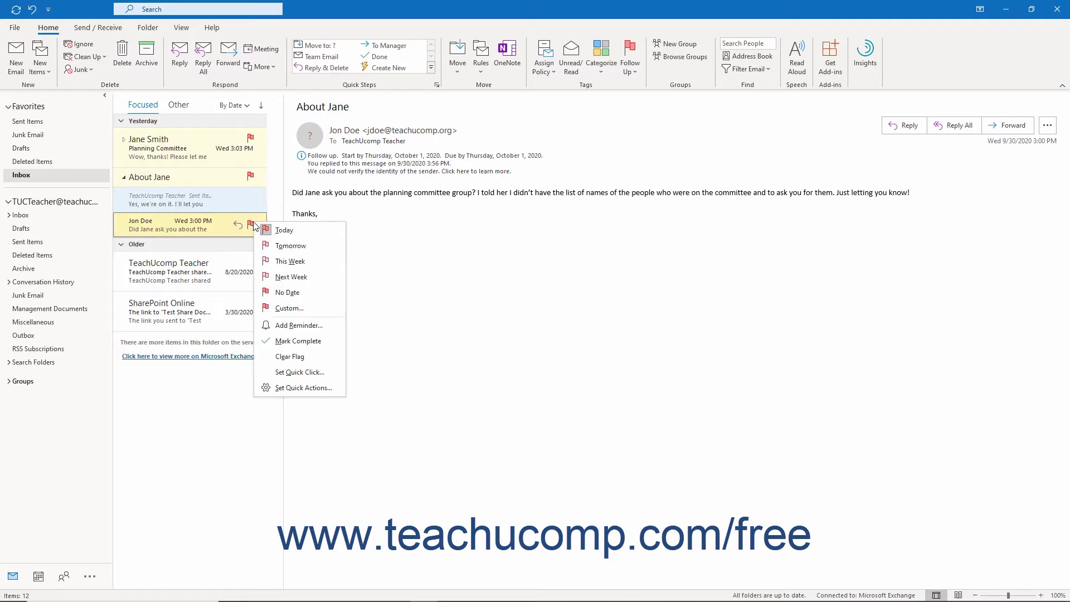
{"action": "left_click", "coordinate": [289, 245]}
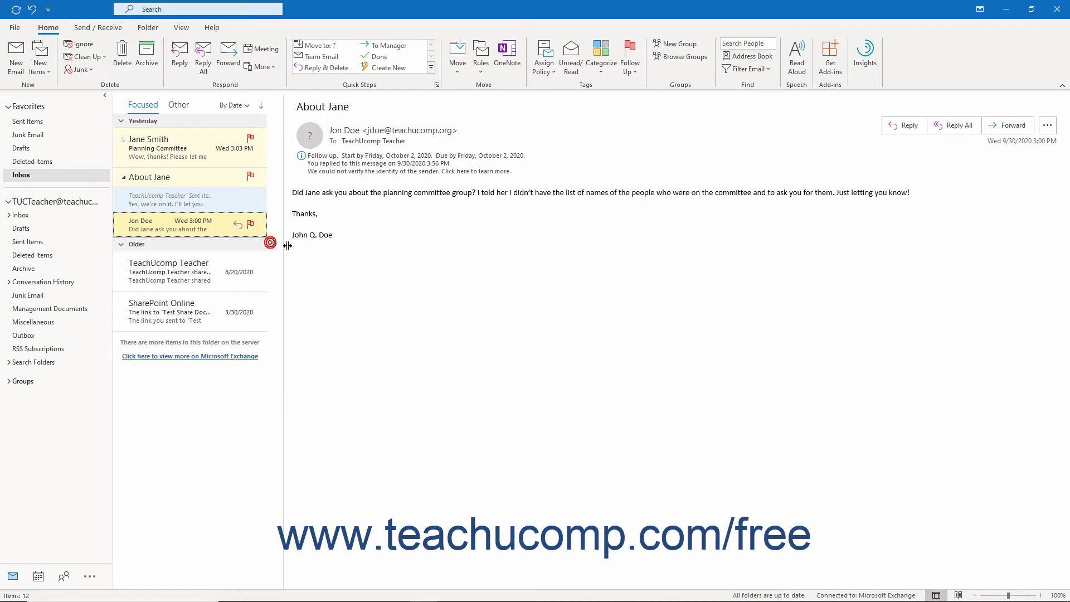
- Reselect the latest message in the expanded Planning Committee thread
{"action": "left_click", "coordinate": [190, 162]}
{"action": "left_click", "coordinate": [123, 137]}
{"action": "left_click", "coordinate": [163, 164]}
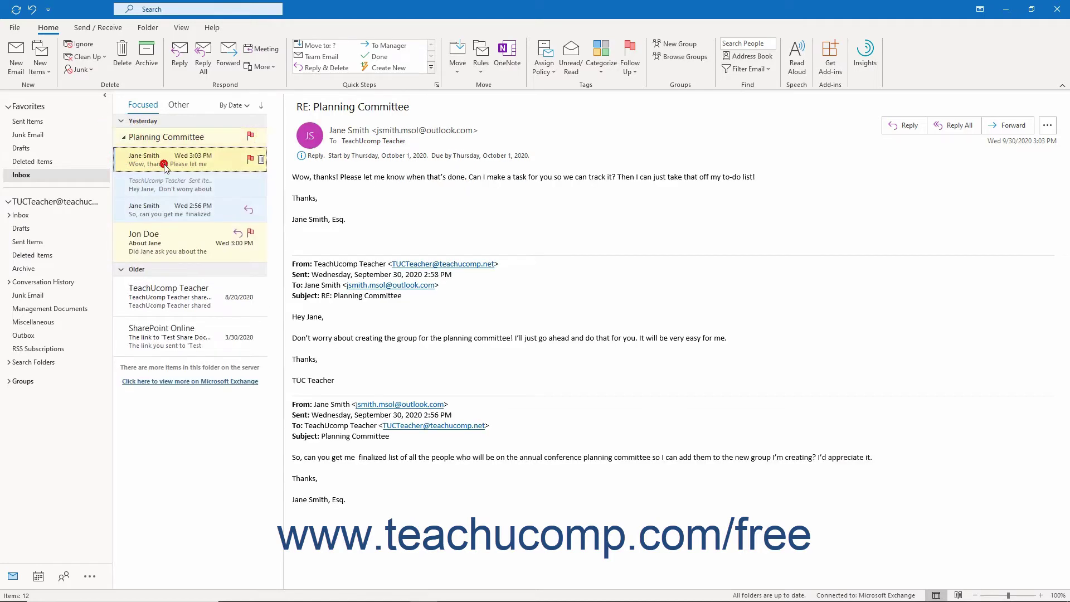
- Reply to the Planning Committee message in a pop-out window with the body 'Please do!'
{"action": "left_click", "coordinate": [184, 53]}
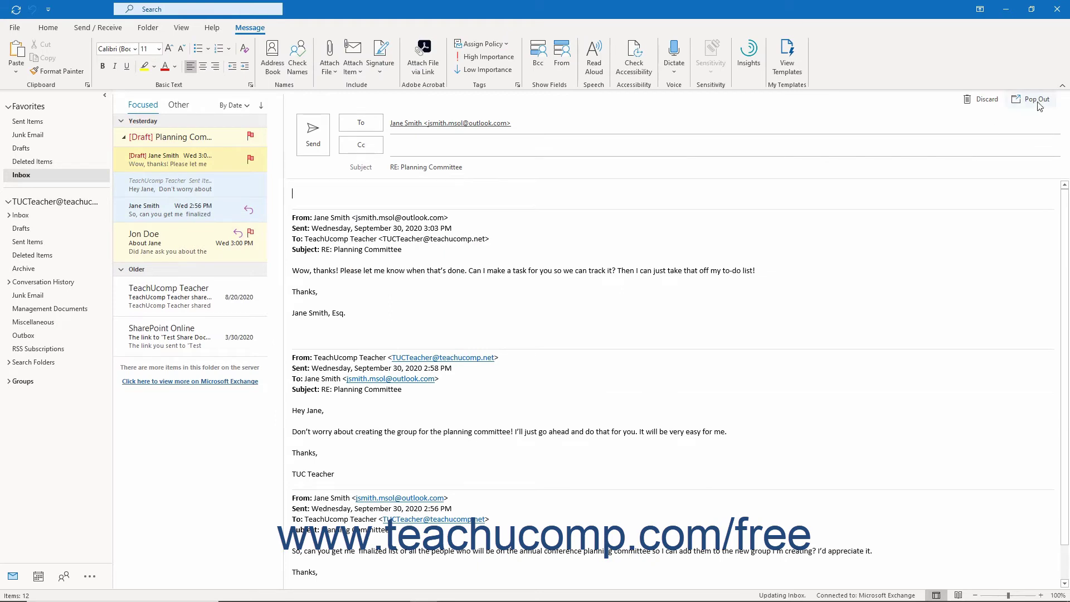
{"action": "left_click", "coordinate": [1037, 103]}
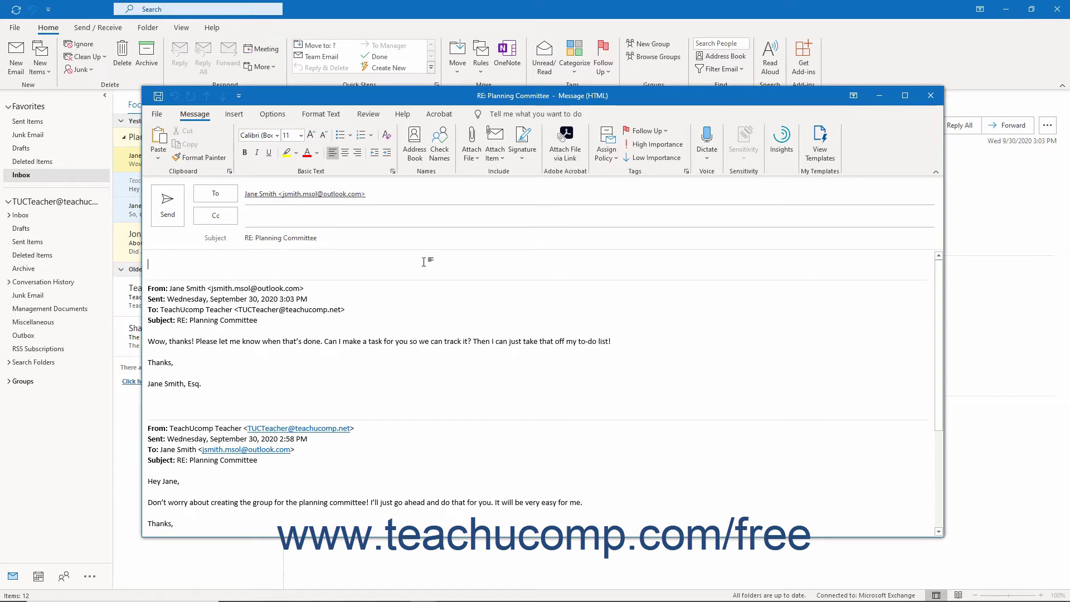
{"action": "type", "text": "Please do!"}
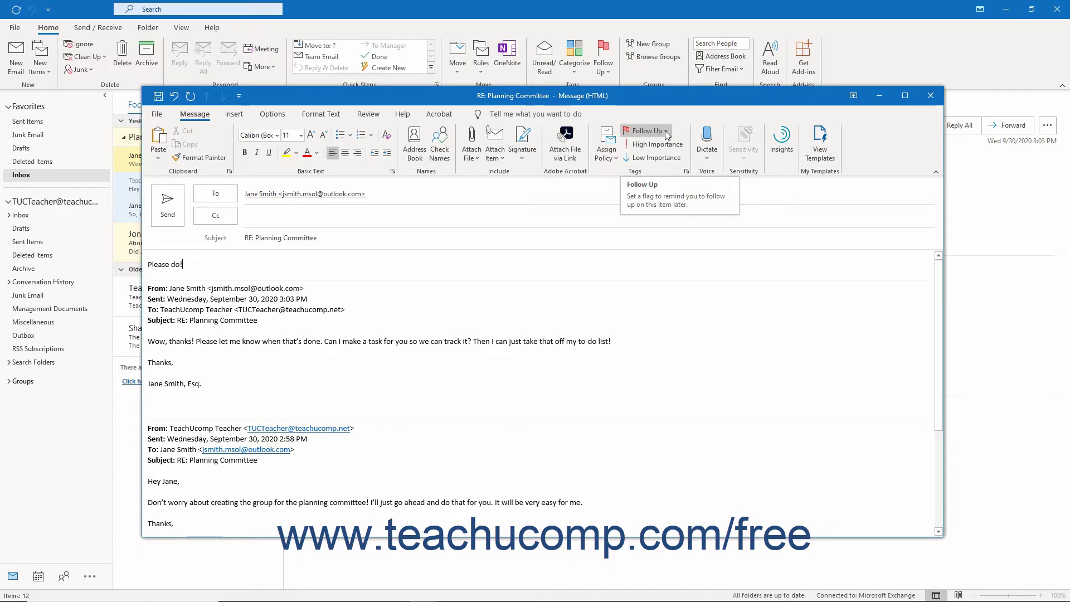
- Set a custom Follow up flag on the reply, starting and due Thursday, October 1, 2020
{"action": "left_click", "coordinate": [664, 131]}
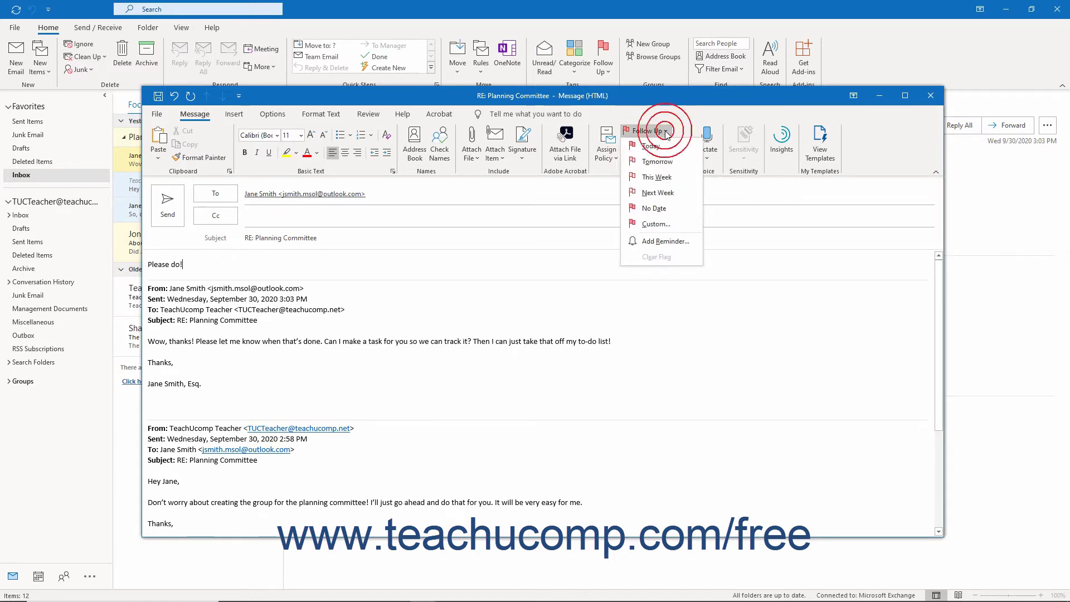
{"action": "left_click", "coordinate": [663, 223]}
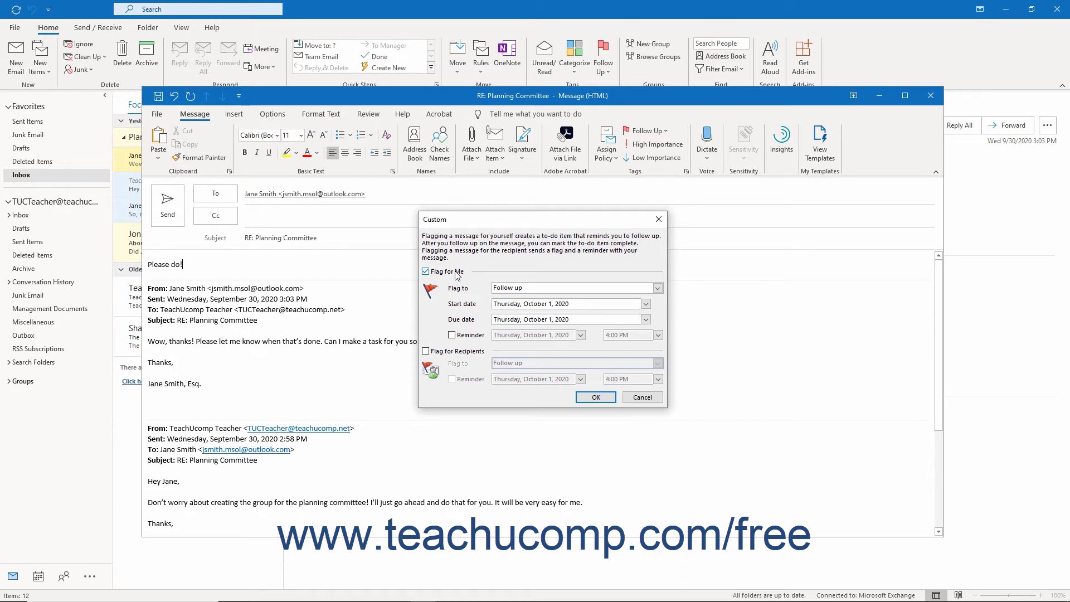
{"action": "left_click", "coordinate": [656, 289]}
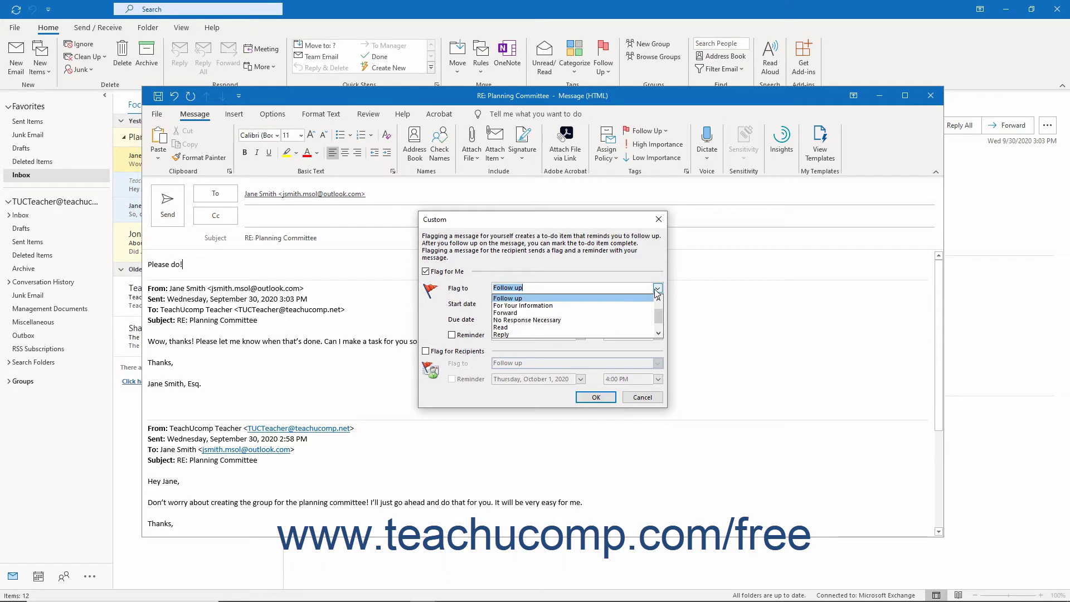
{"action": "left_click", "coordinate": [657, 290]}
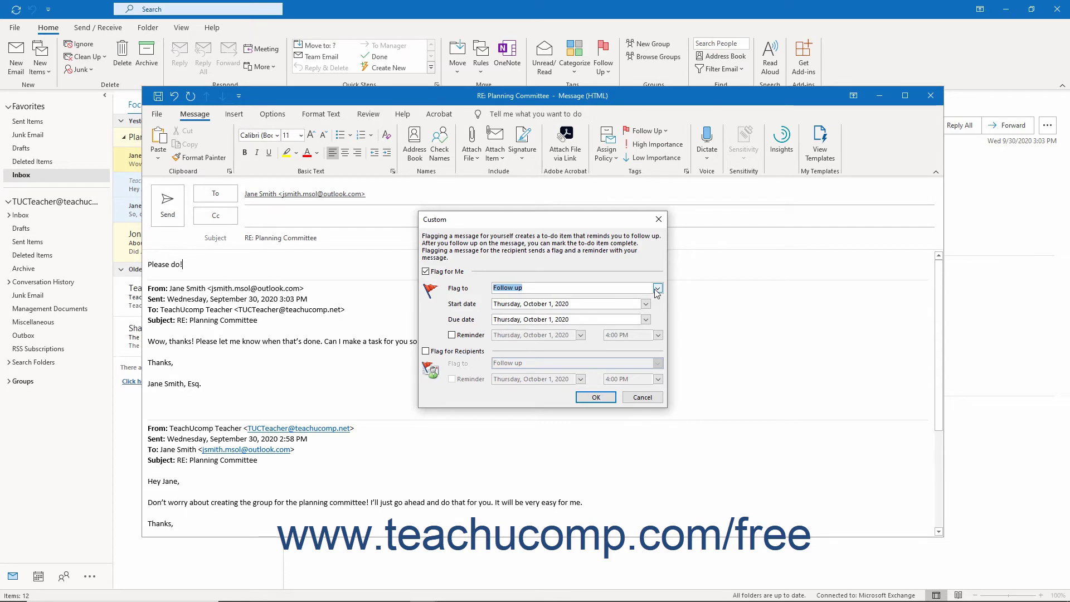
{"action": "left_click", "coordinate": [645, 304]}
{"action": "left_click", "coordinate": [647, 304]}
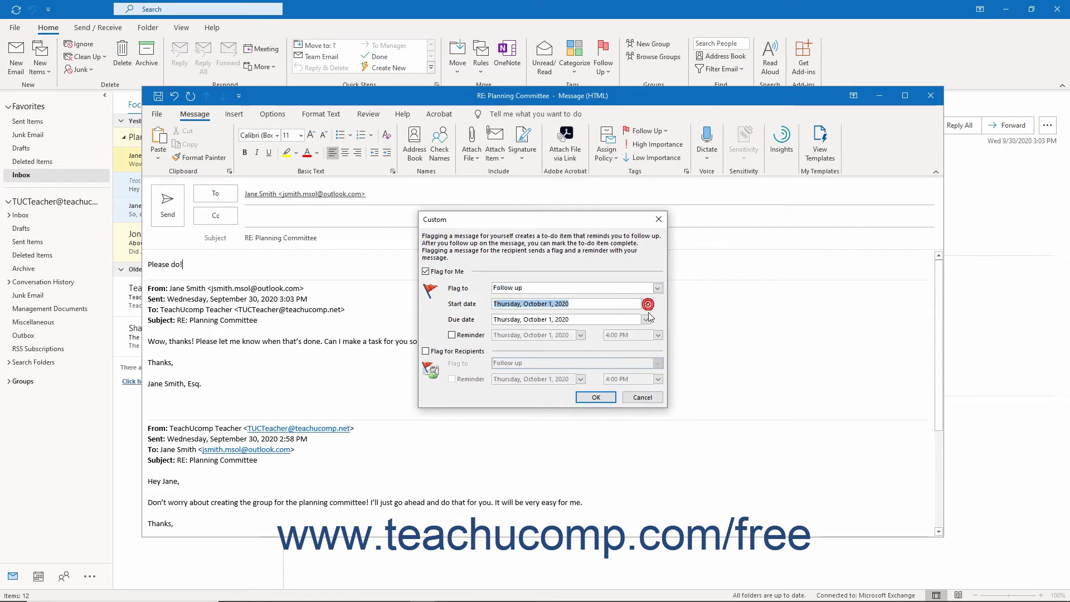
{"action": "left_click", "coordinate": [646, 320]}
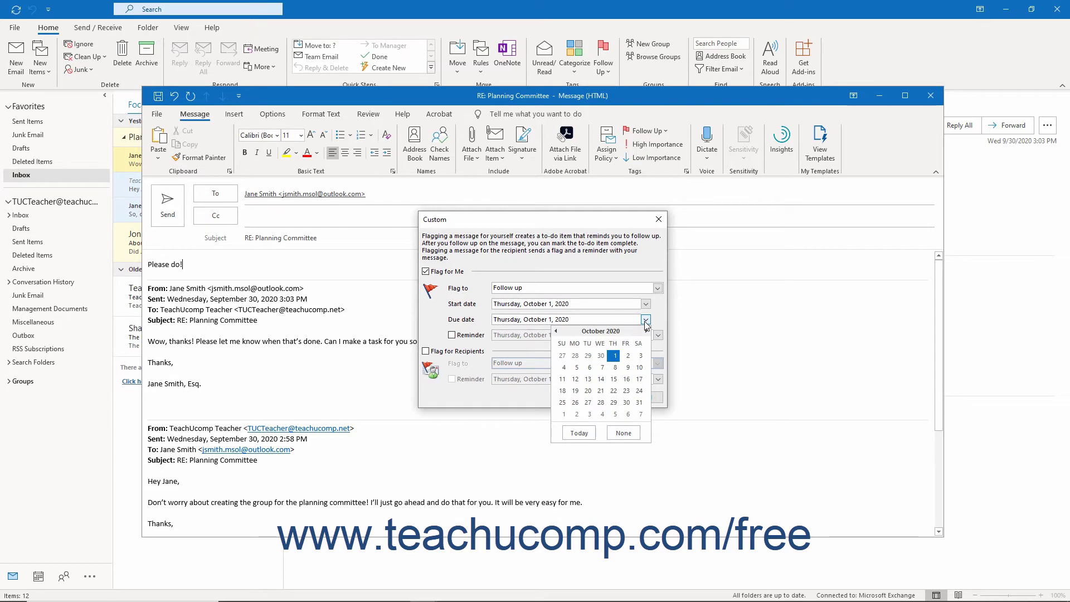
{"action": "left_click", "coordinate": [645, 321]}
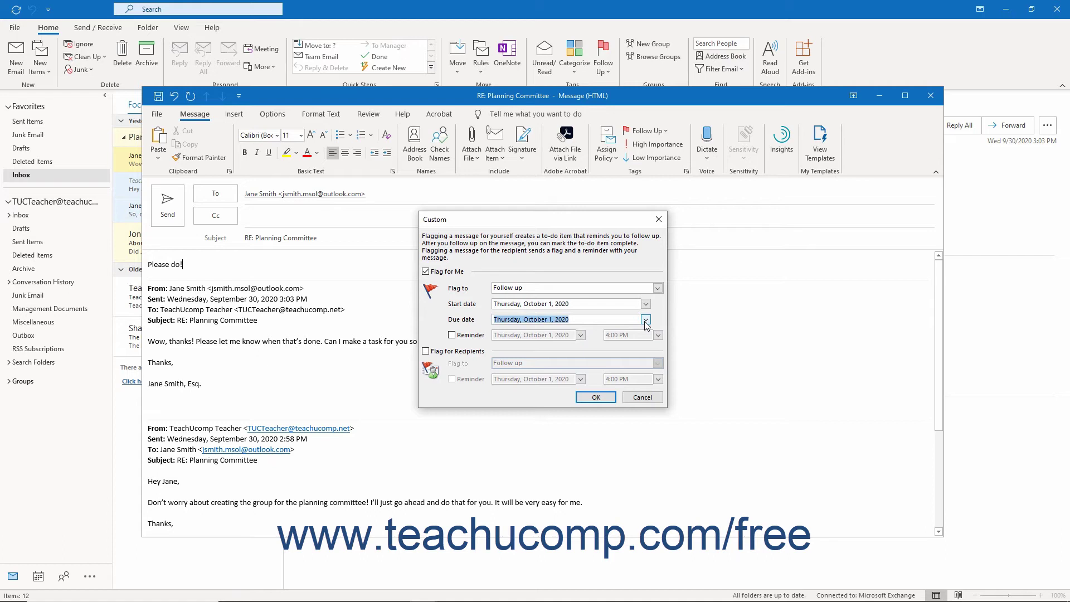
- Turn on a reminder for October 1, 2020 at 4:00 PM
{"action": "left_click", "coordinate": [451, 335]}
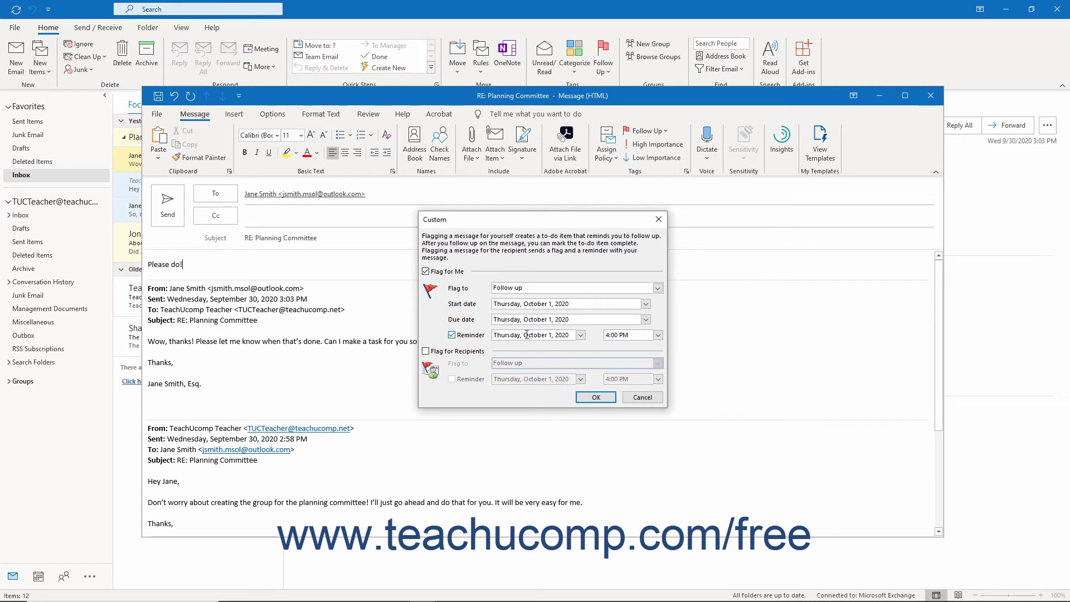
{"action": "left_click", "coordinate": [580, 335]}
{"action": "left_click", "coordinate": [580, 334]}
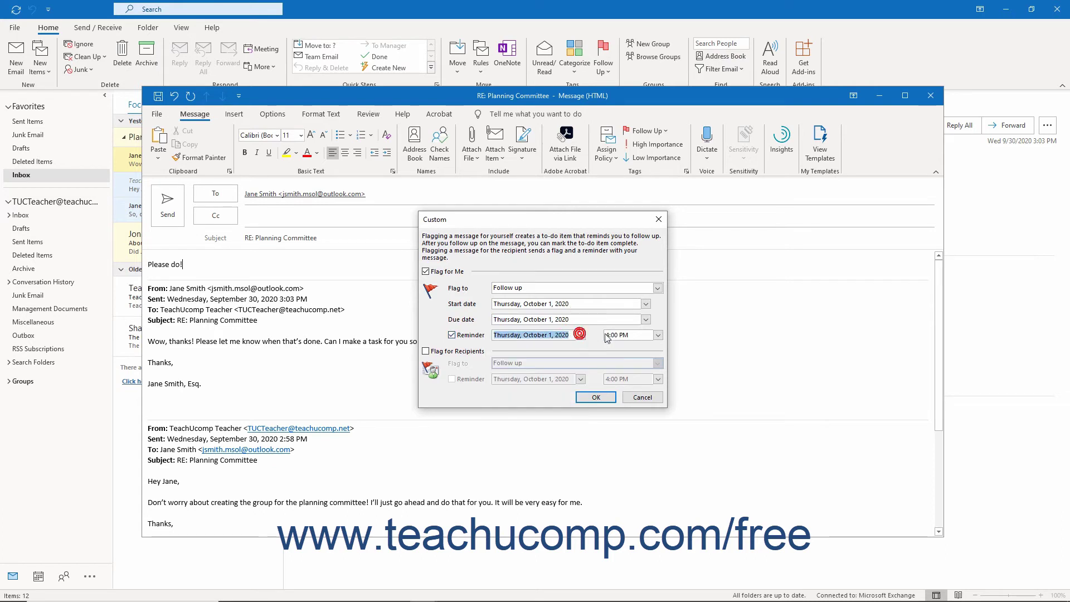
{"action": "left_click", "coordinate": [657, 335]}
{"action": "left_click", "coordinate": [658, 335]}
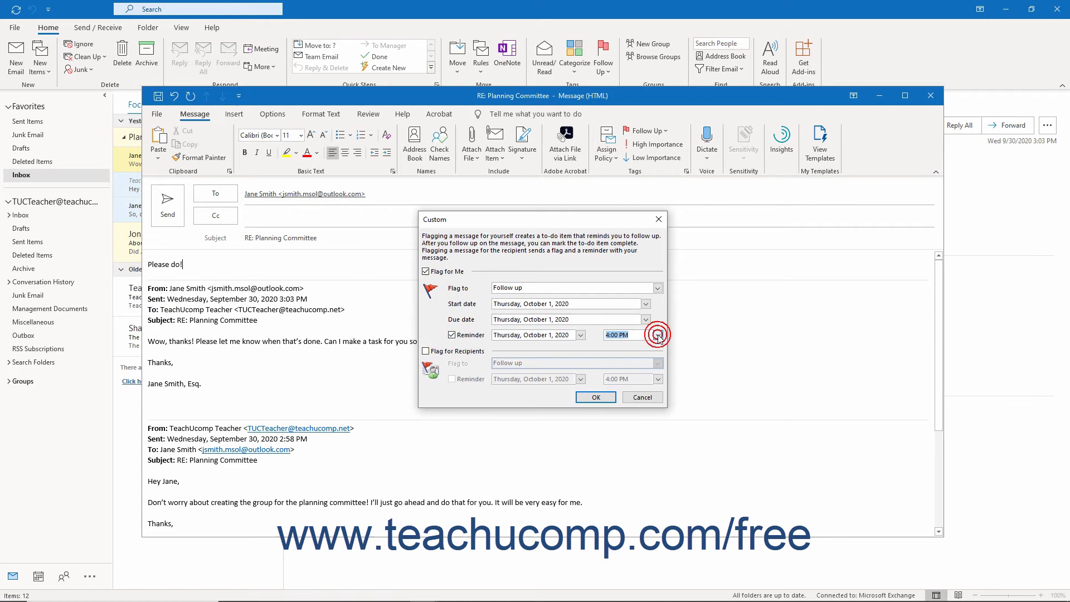
- Switch to a recipient Follow up flag with a reminder on October 1, 2020 at 4:00 PM
{"action": "left_click", "coordinate": [426, 272]}
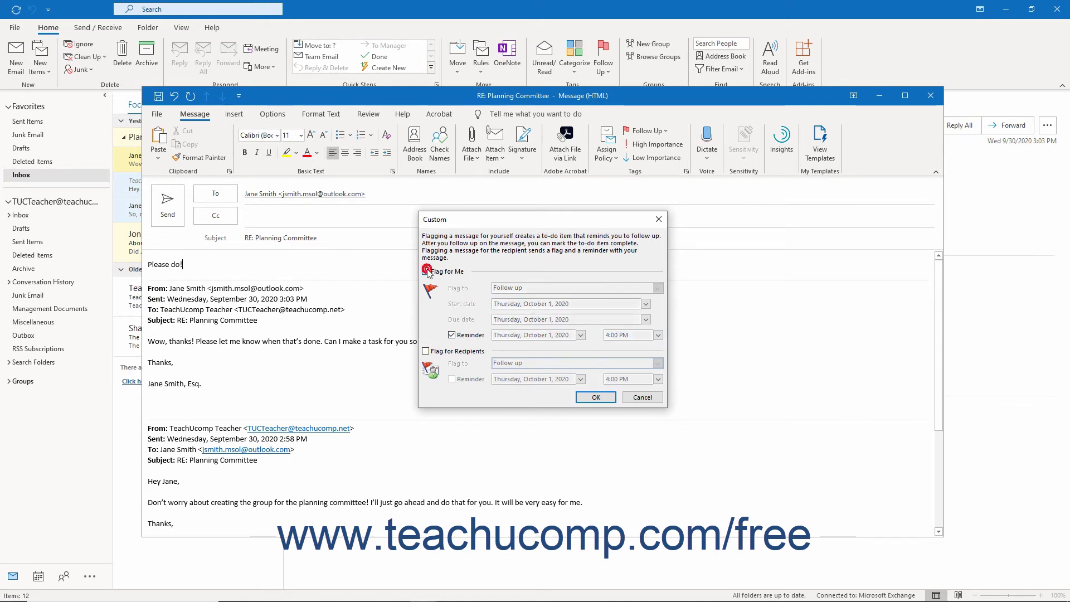
{"action": "left_click", "coordinate": [427, 351]}
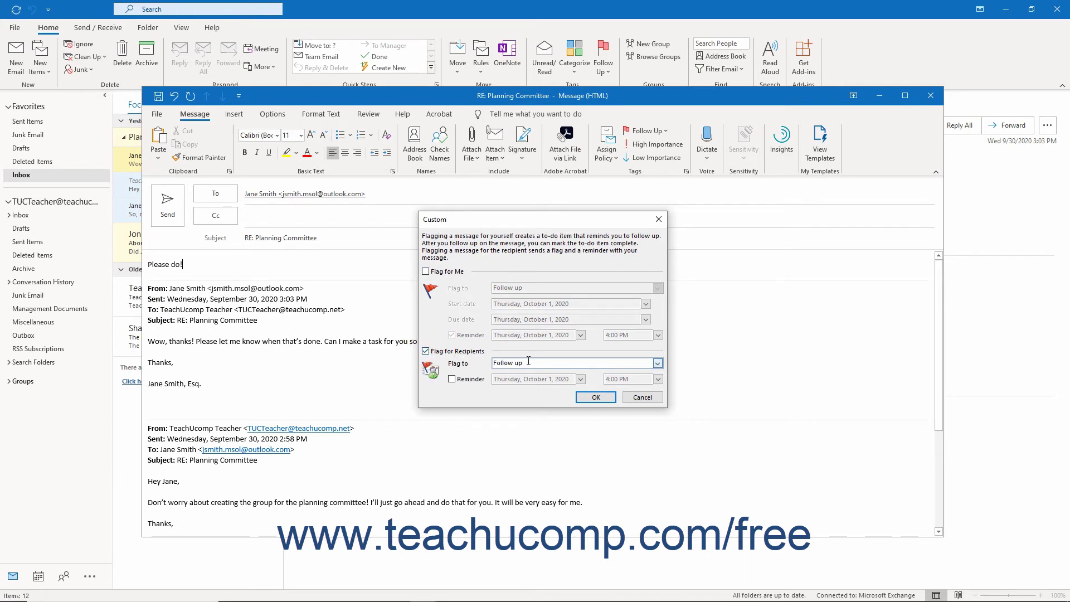
{"action": "left_click", "coordinate": [657, 363]}
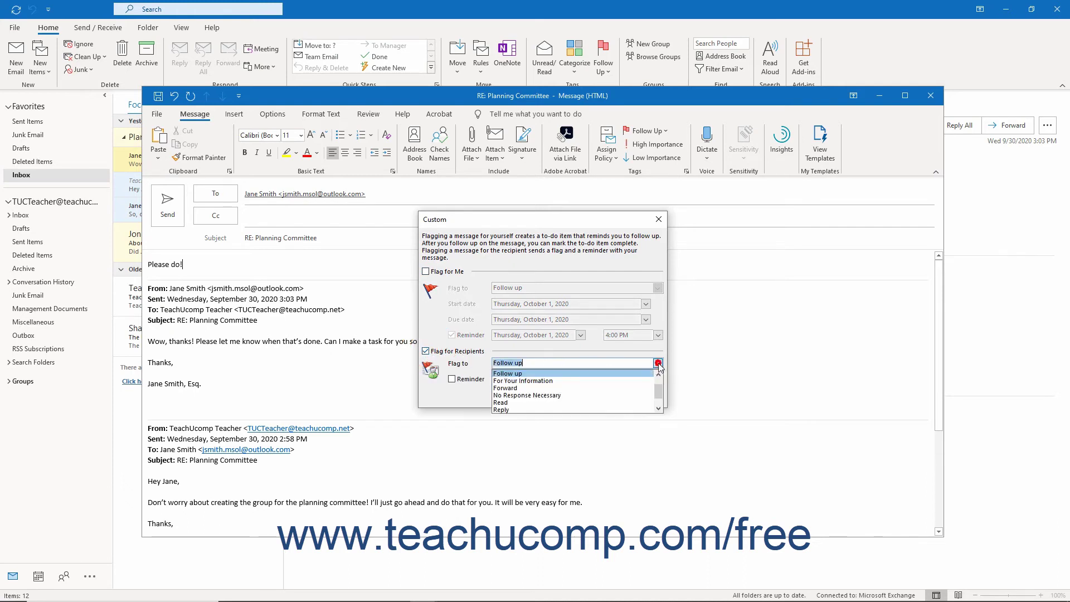
{"action": "left_click", "coordinate": [622, 370]}
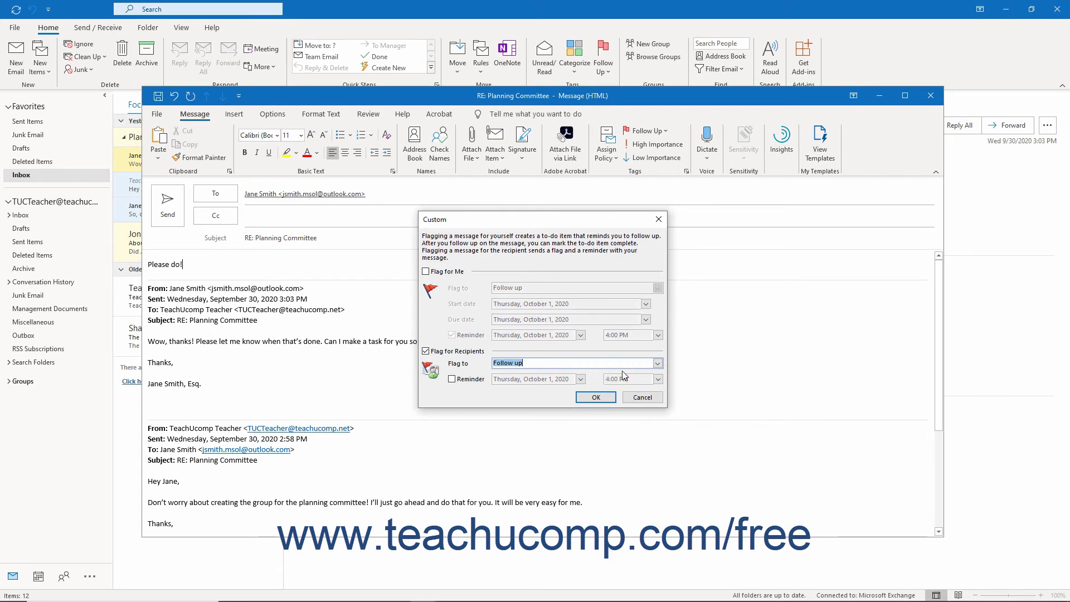
{"action": "left_click", "coordinate": [469, 380]}
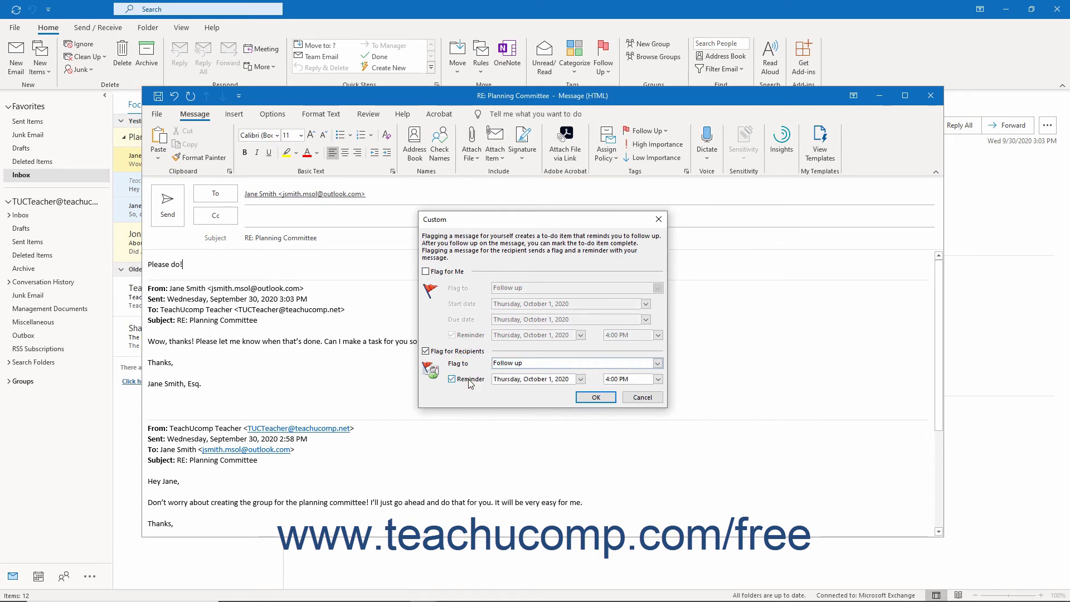
{"action": "left_click", "coordinate": [580, 379]}
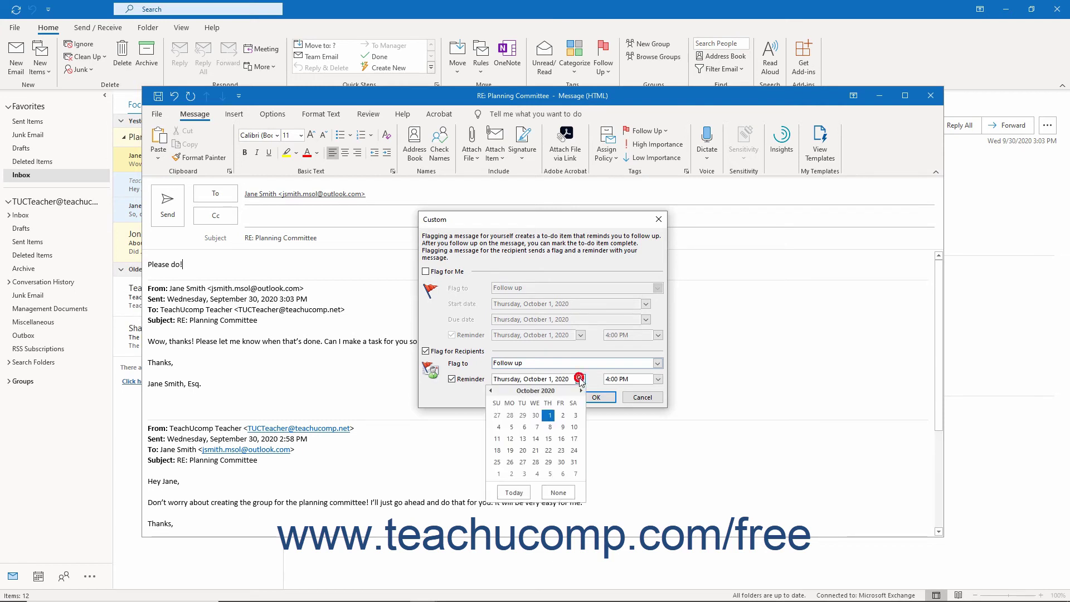
{"action": "left_click", "coordinate": [551, 416]}
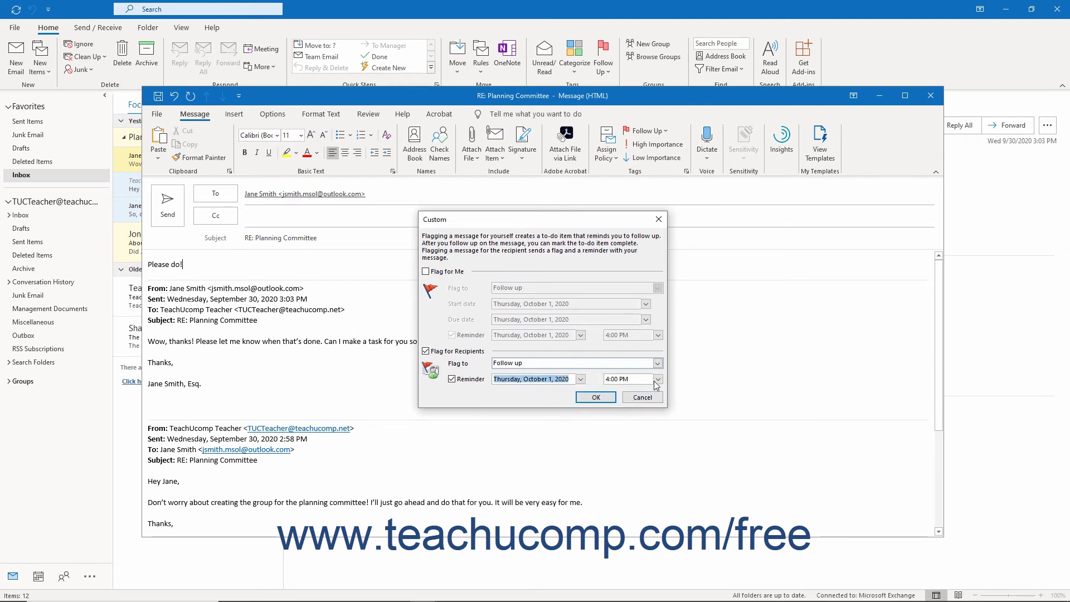
{"action": "left_click", "coordinate": [658, 379]}
{"action": "left_click", "coordinate": [641, 390]}
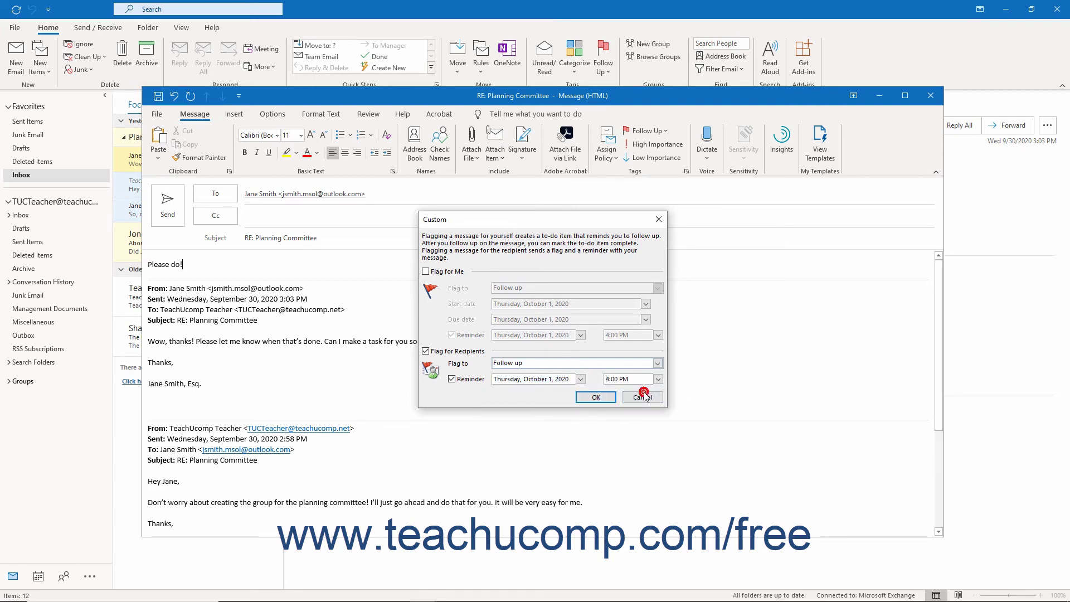
{"action": "left_click", "coordinate": [597, 398]}
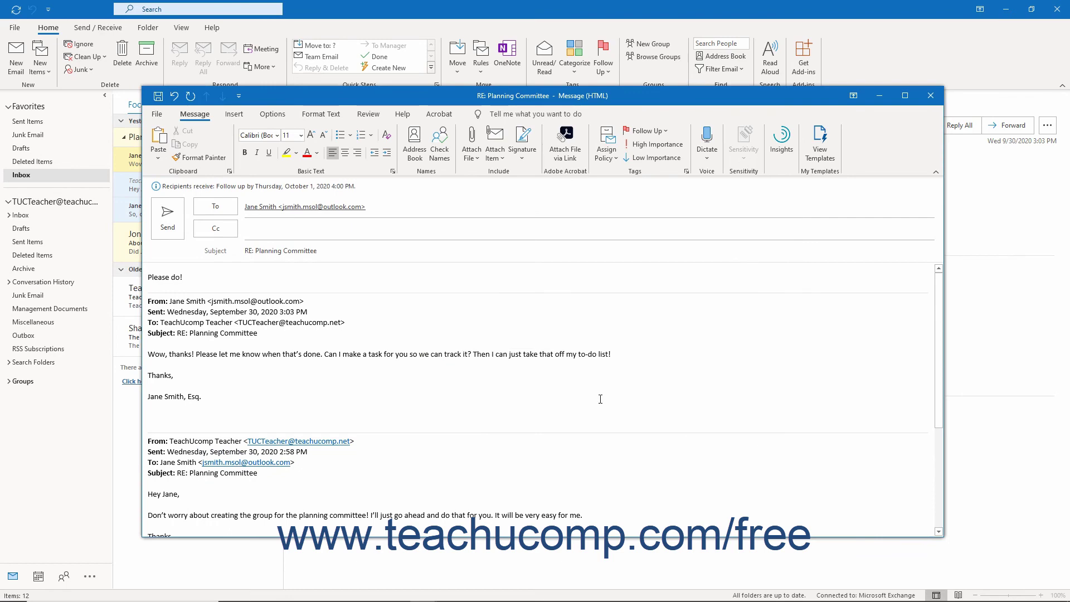
- Send the flagged reply
{"action": "left_click", "coordinate": [176, 215]}
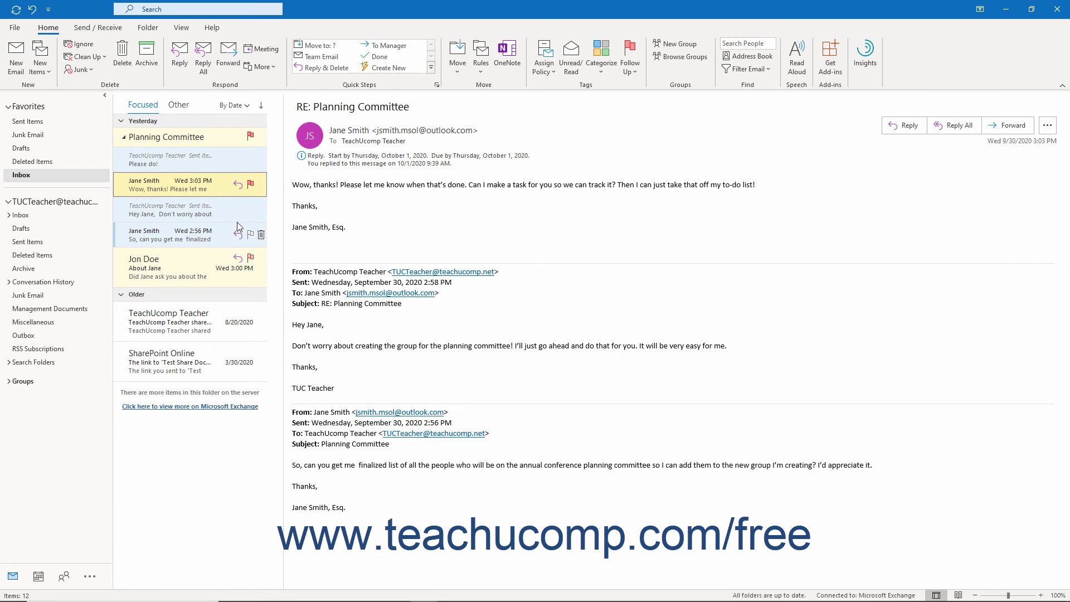
- Mark the 3:03 PM Planning Committee message's flag as complete
{"action": "left_click", "coordinate": [251, 185]}
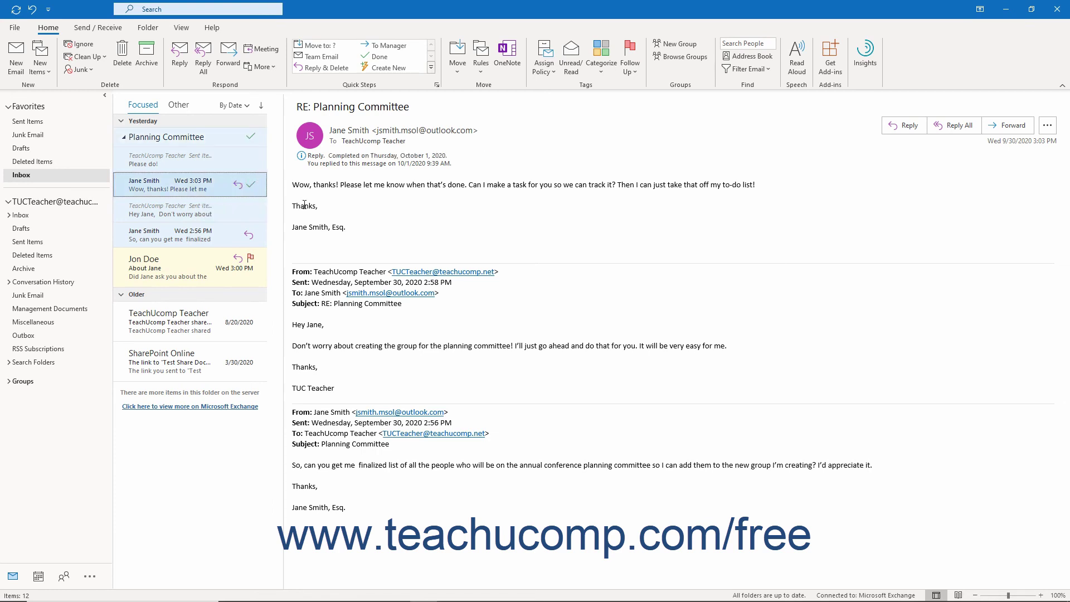